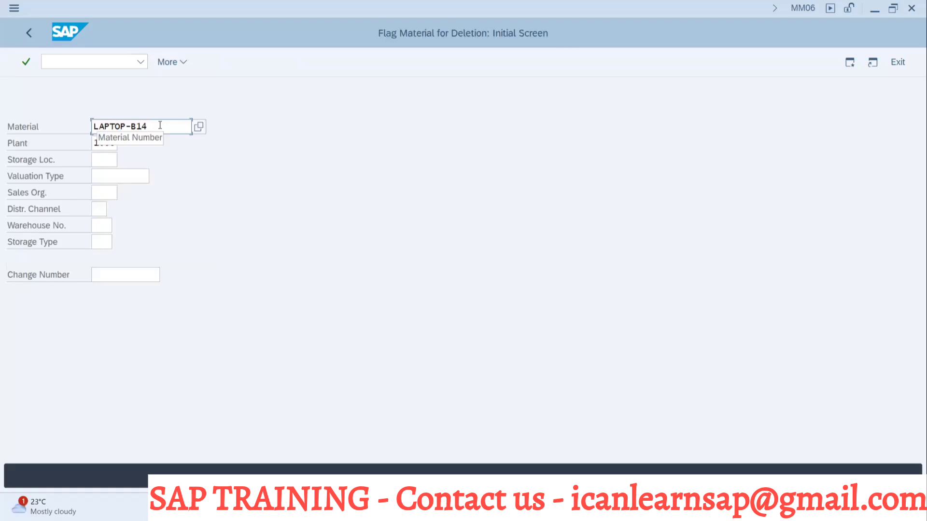
# Complete material number LAPTOP-B144, tick the Plant 1000 deletion flag and save.
pyautogui.write('4')
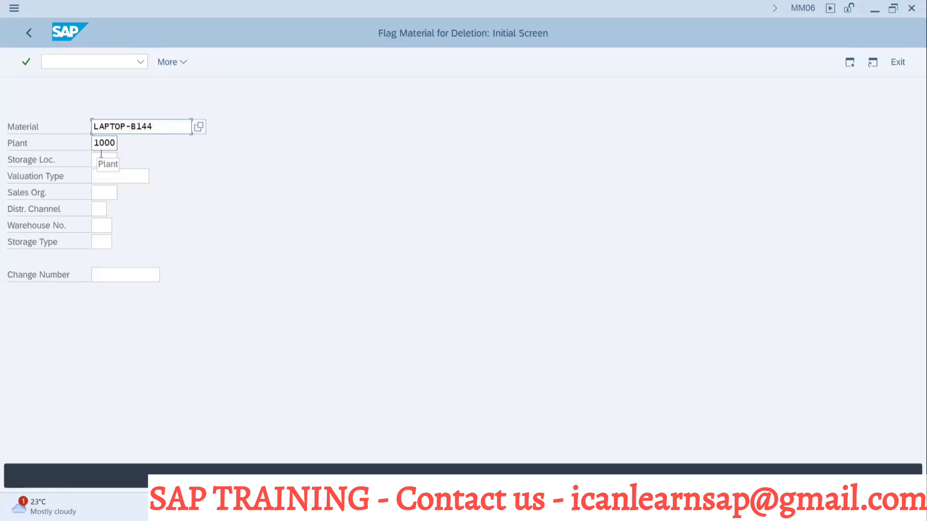
pyautogui.click(106, 193)
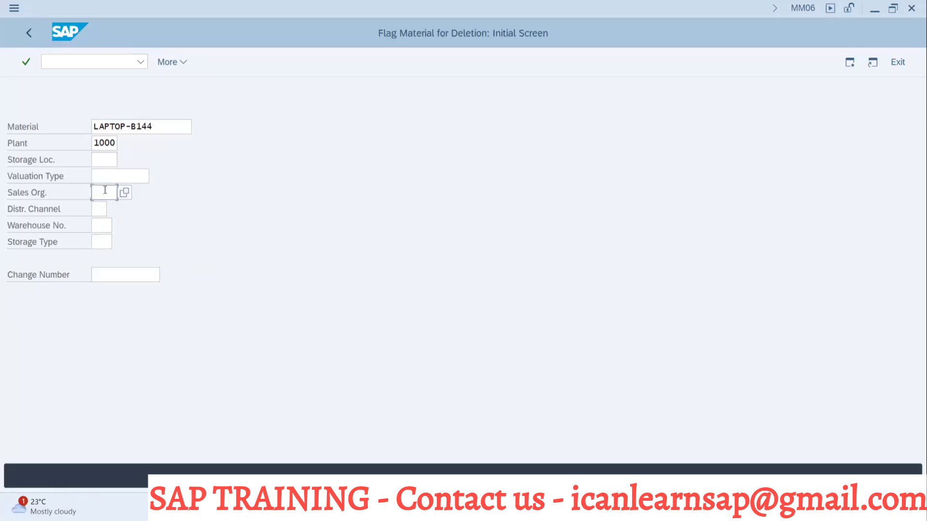
pyautogui.click(98, 242)
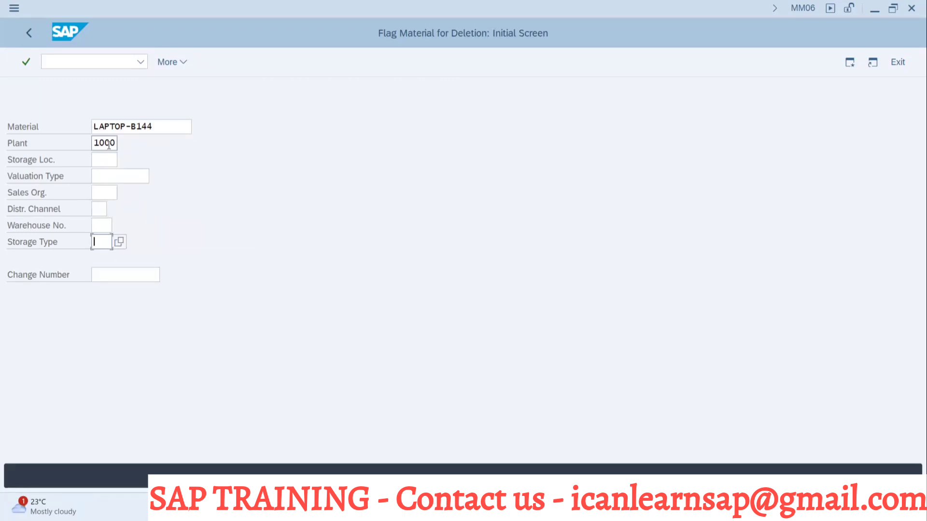
pyautogui.press('Return')
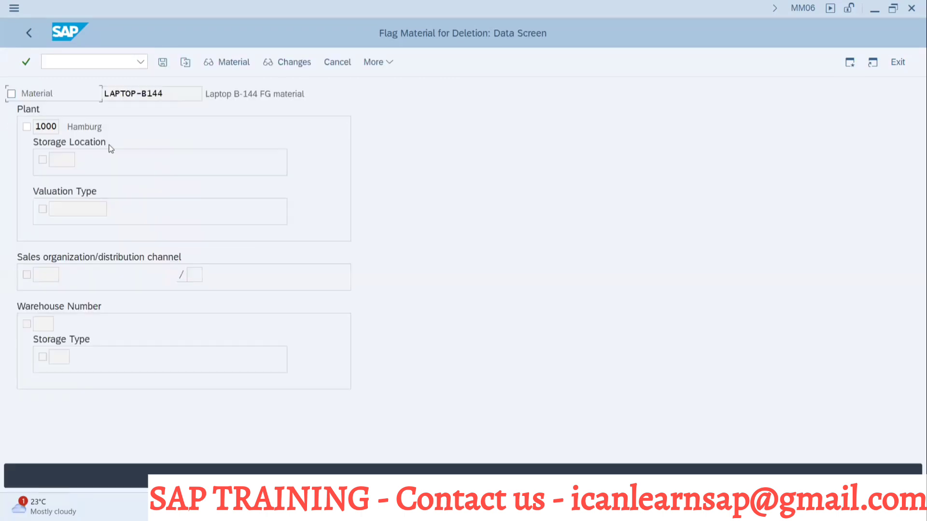
pyautogui.click(26, 127)
pyautogui.click(162, 62)
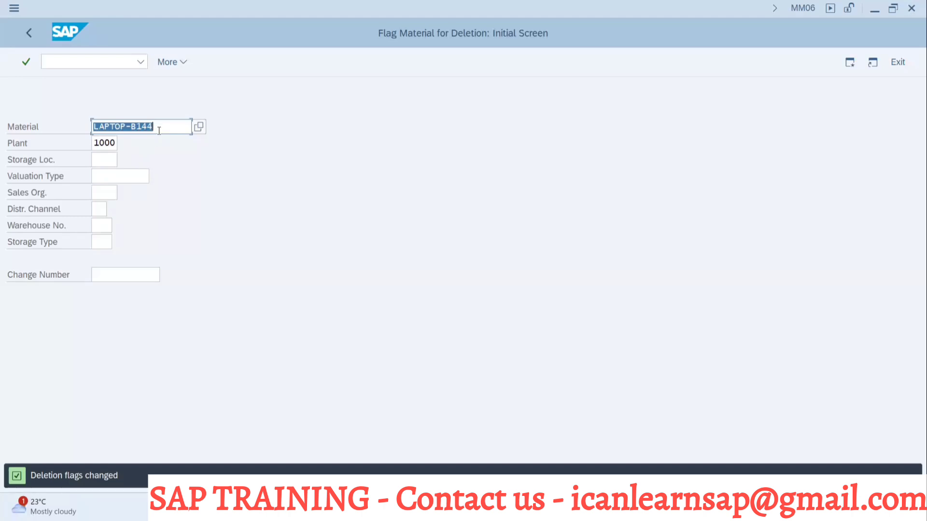
# Reselect material number LAPTOP-B144, glance at the slide deck and return to SAP.
pyautogui.moveTo(159, 126); pyautogui.dragTo(81, 127)
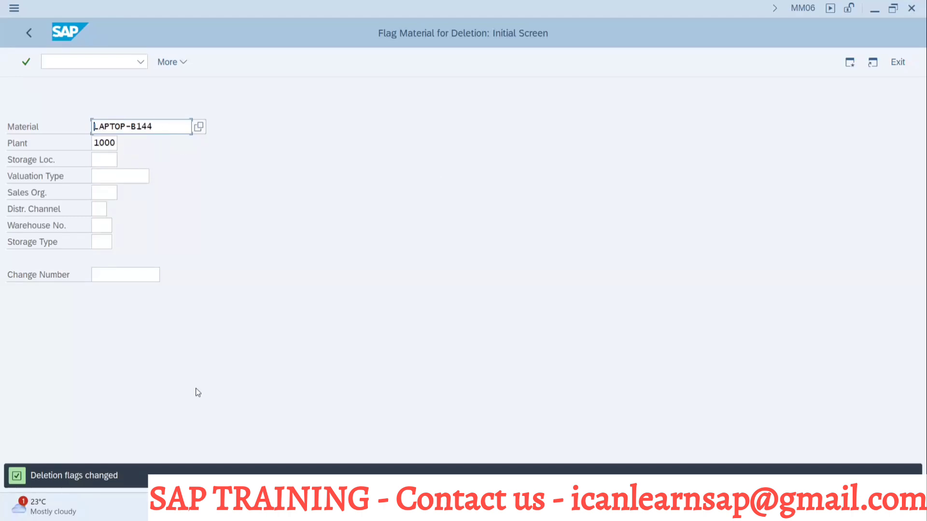
pyautogui.hotkey('alt', 'Tab')
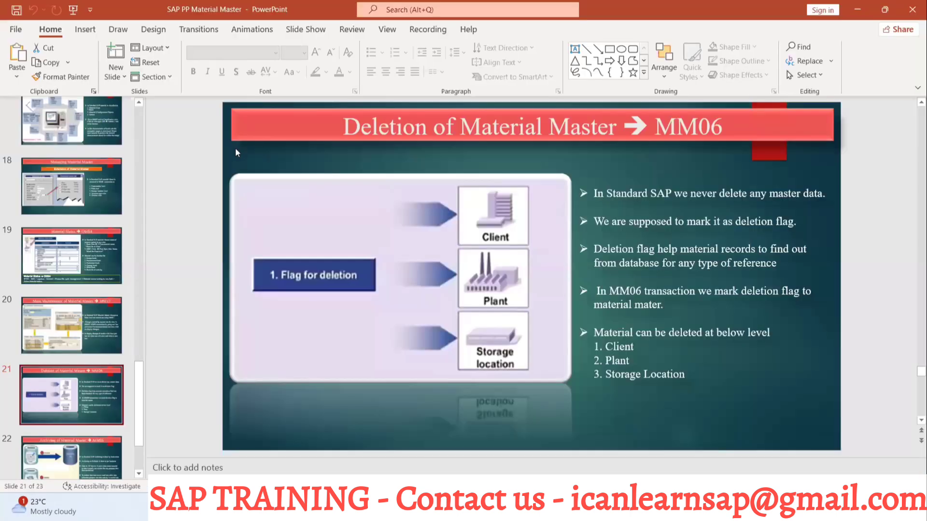
pyautogui.hotkey('alt', 'Tab')
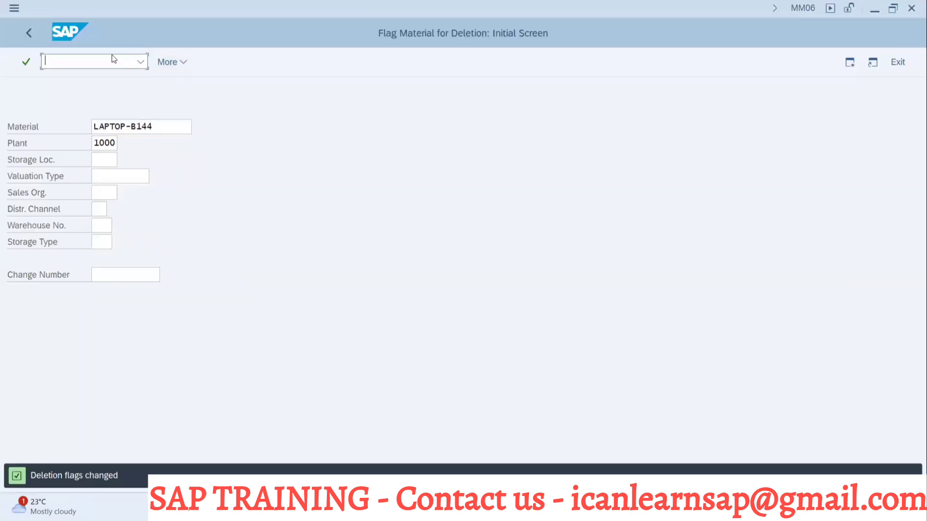
# Run /omm02 for LAPTOP-B144, accept the views and plant 1000, and confirm the deletion-flags warning.
pyautogui.write('/omm02')
pyautogui.press('Return')
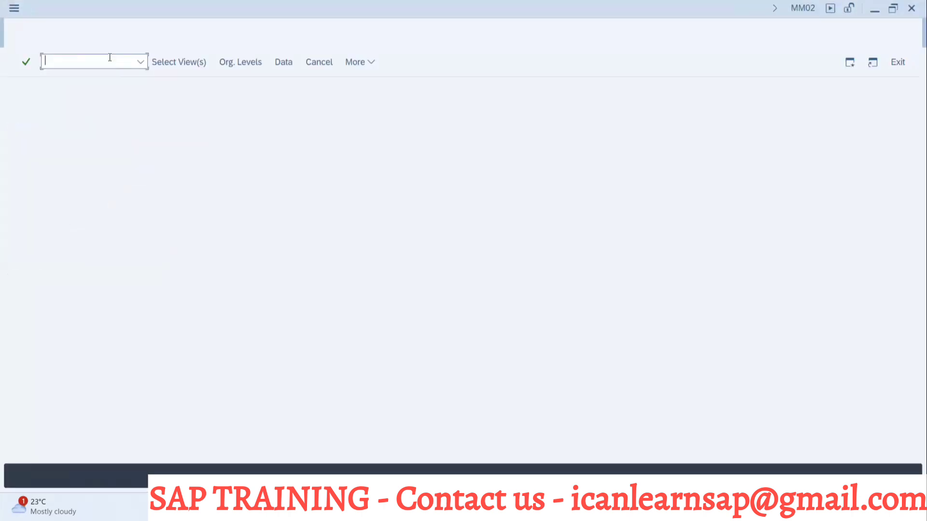
pyautogui.press('Return')
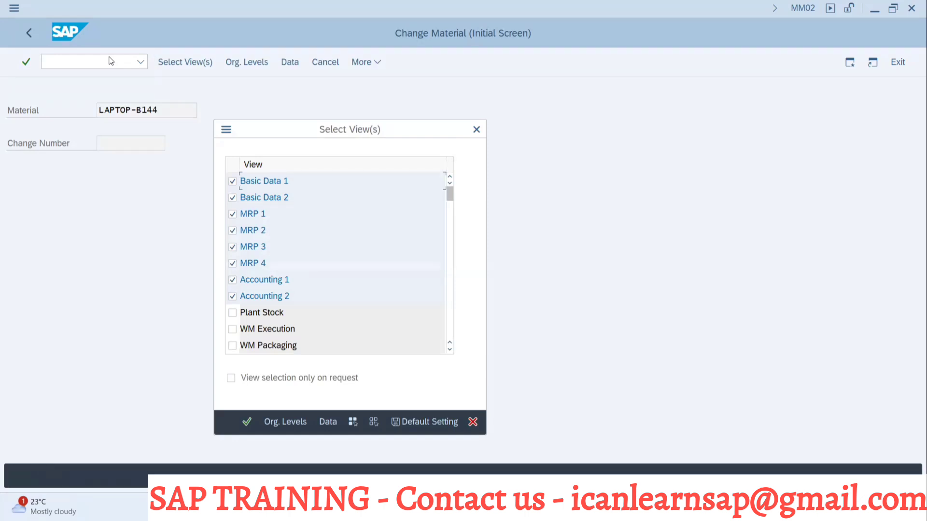
pyautogui.press('Return')
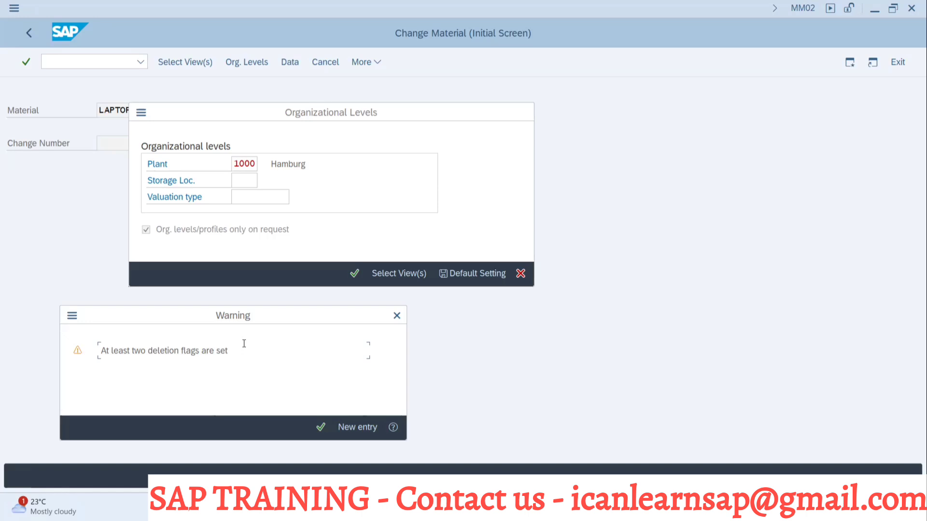
pyautogui.click(321, 427)
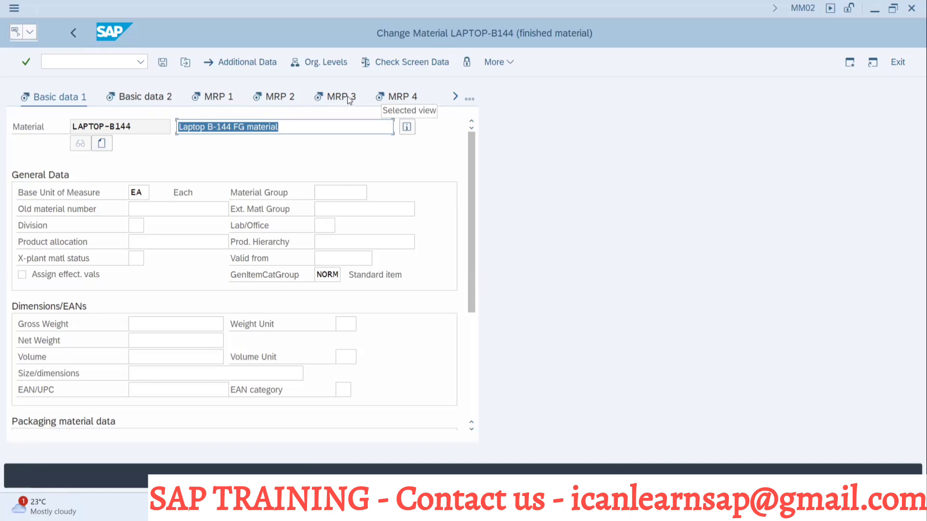
# Return to the MM06 Flag Material for Deletion screen with /nmm06.
pyautogui.click(499, 62)
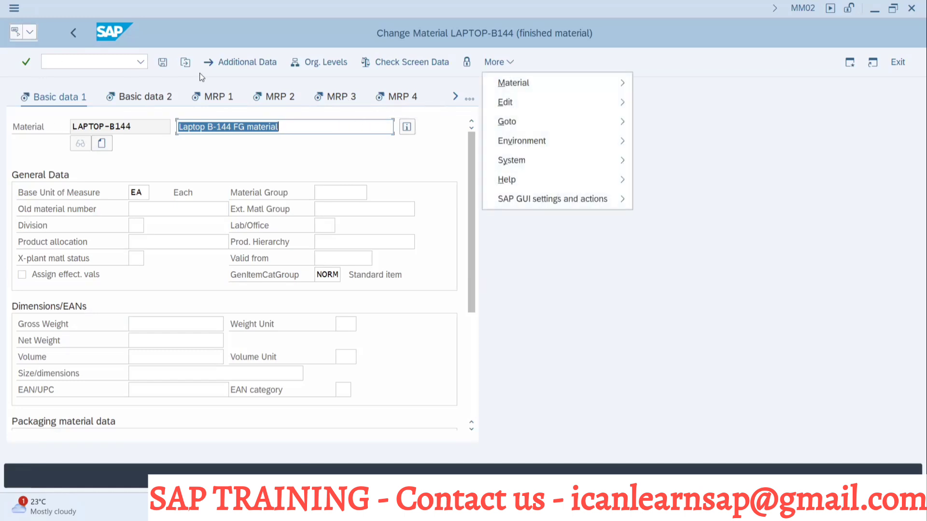
pyautogui.click(219, 144)
pyautogui.hotkey('alt', 'Tab')
pyautogui.hotkey('alt', 'Tab')
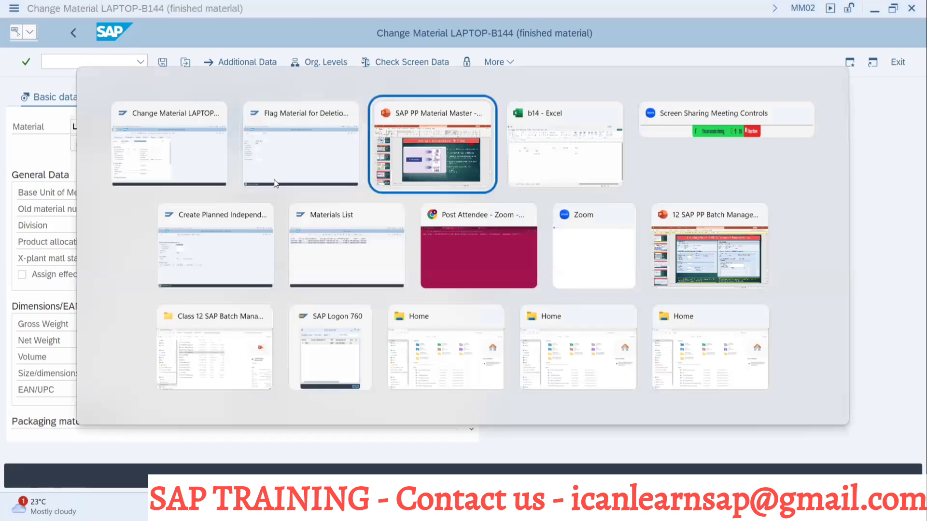
pyautogui.hotkey('alt', 'Tab')
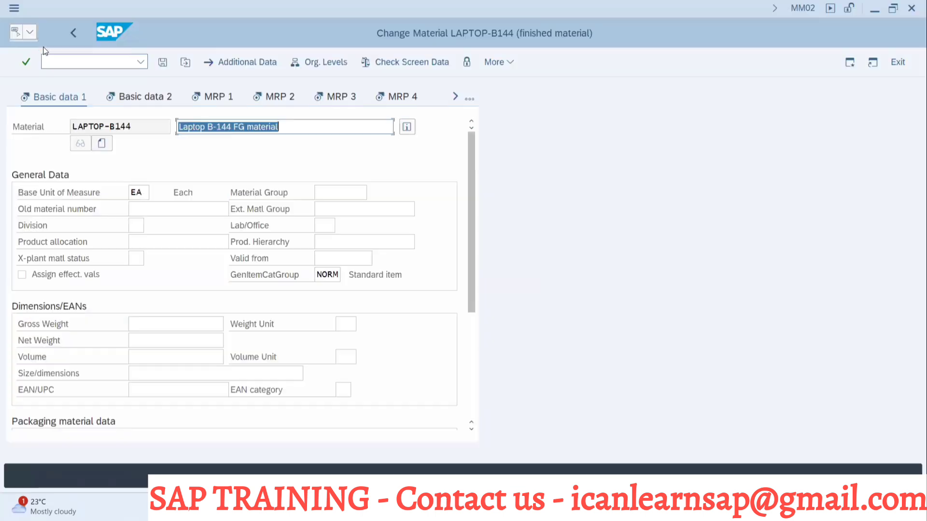
pyautogui.click(48, 59)
pyautogui.write('/n')
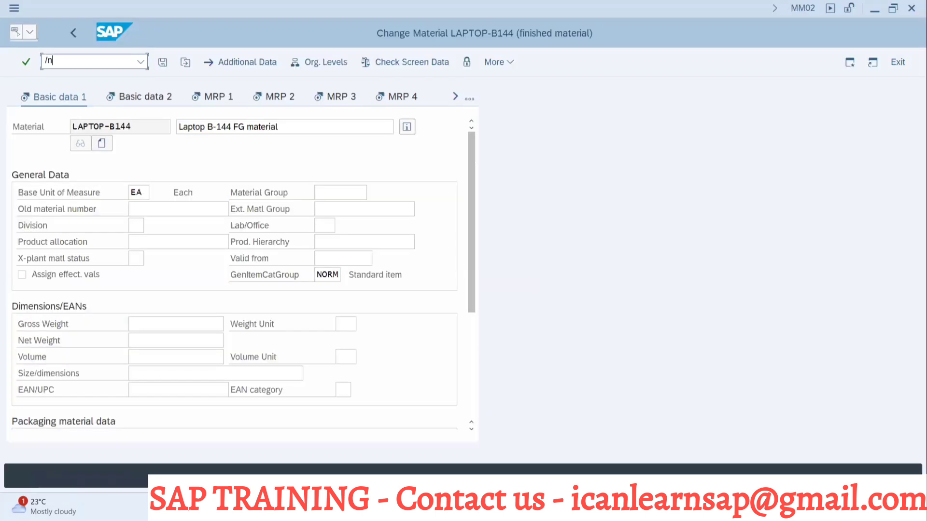
pyautogui.write('mm06')
pyautogui.press('Return')
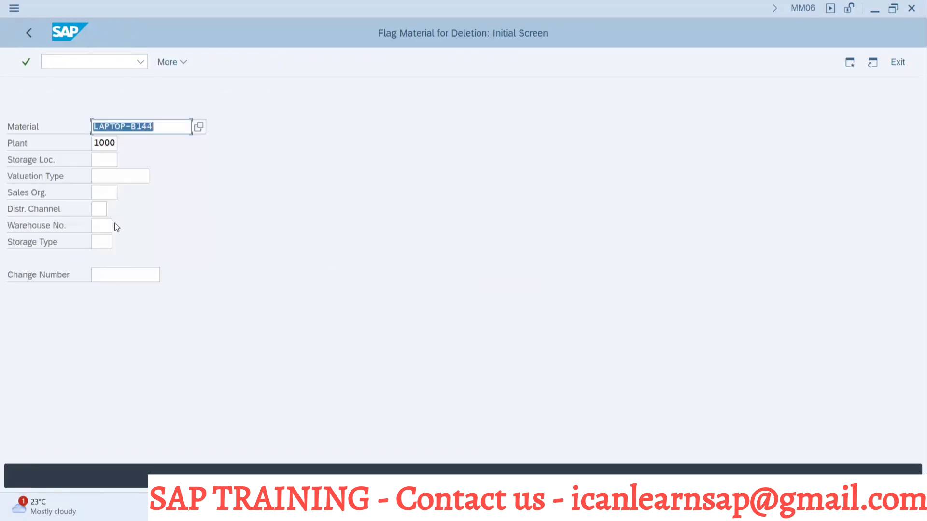
pyautogui.press('Return')
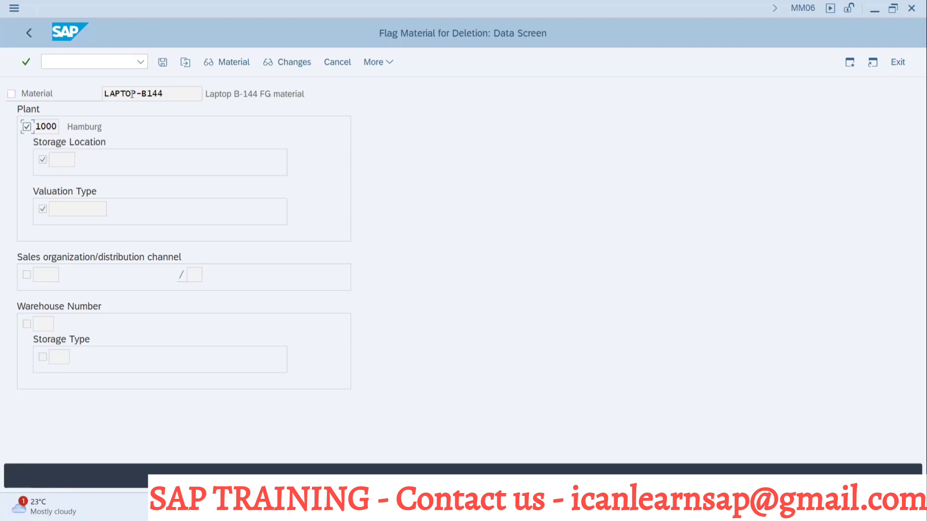
pyautogui.click(162, 62)
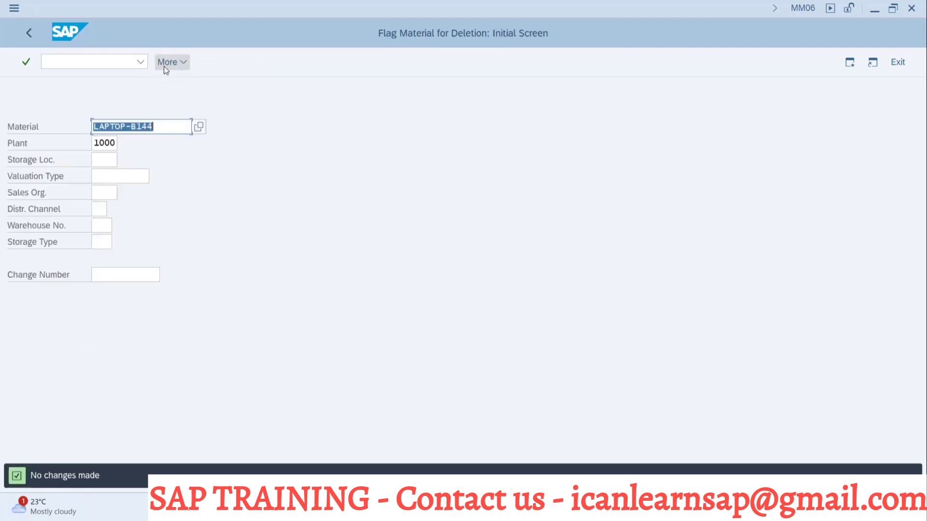
pyautogui.hotkey('alt', 'Tab')
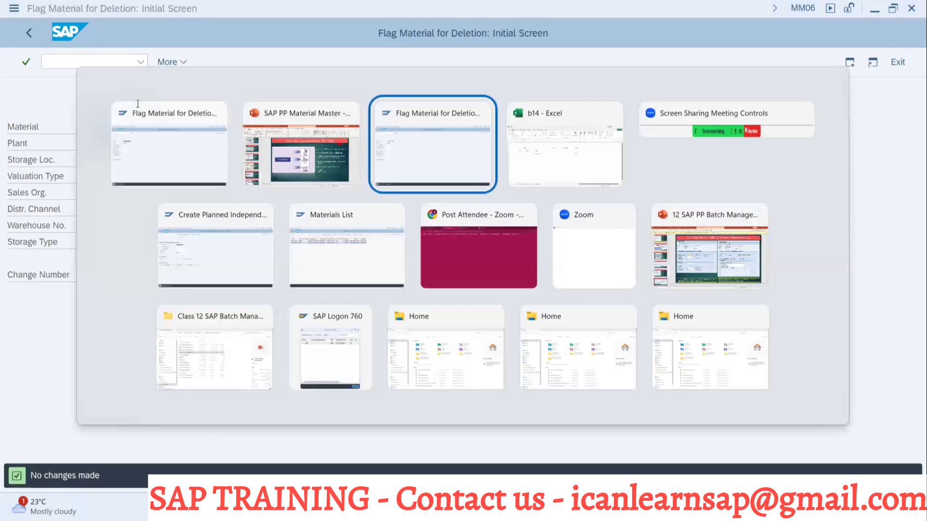
# Open LAPTOP-B144 via /omm02 in a new session, pass the warning, and show MRP 1 data.
pyautogui.click(103, 61)
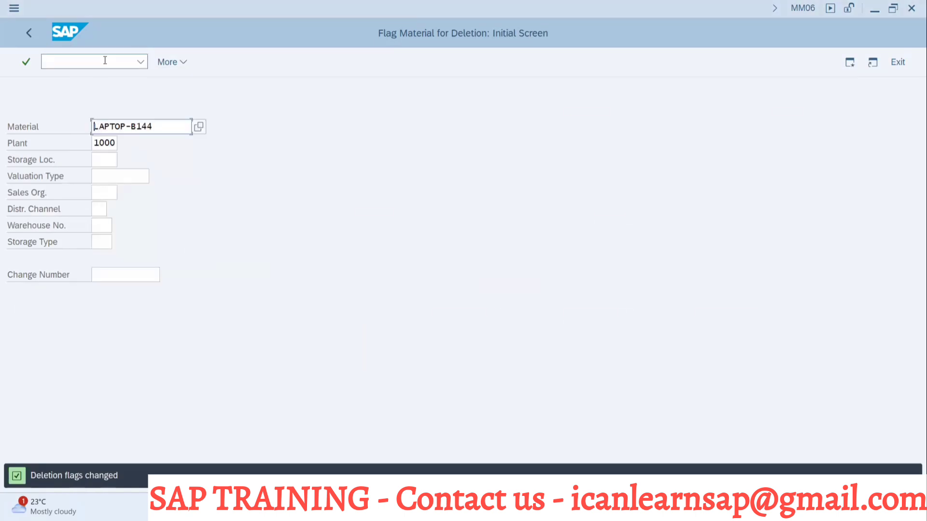
pyautogui.write('/omm02')
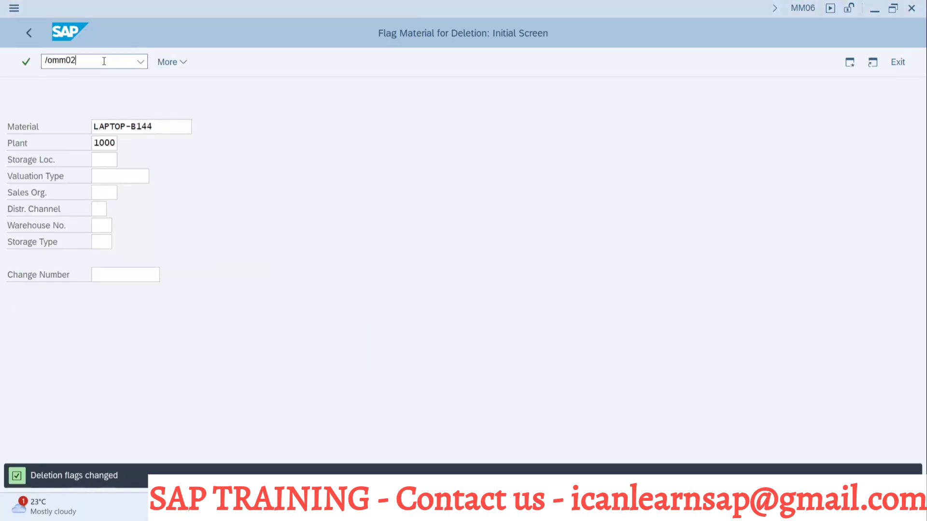
pyautogui.press('Return')
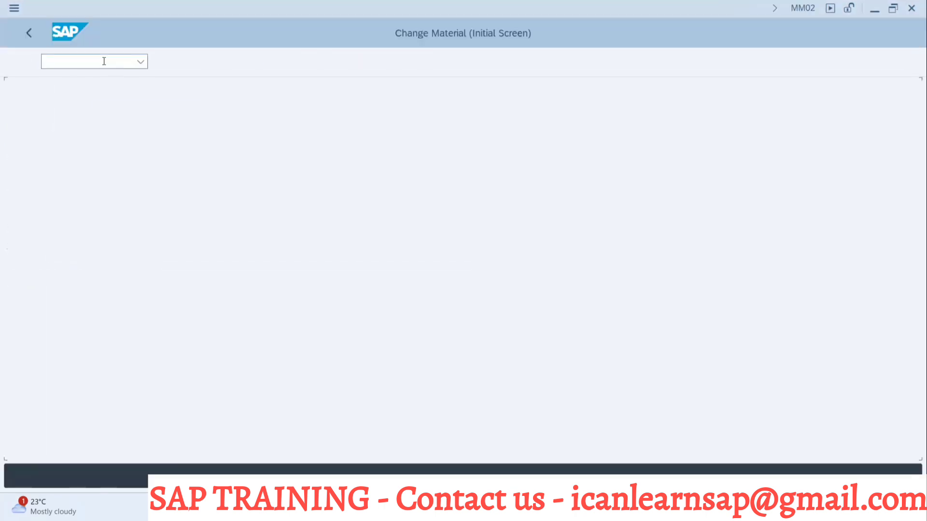
pyautogui.press('Return')
pyautogui.press('Return')
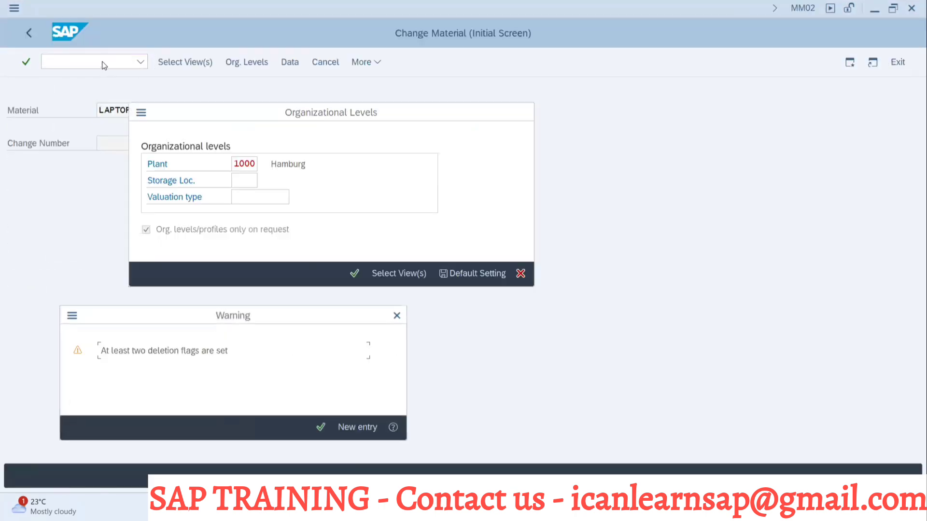
pyautogui.click(321, 427)
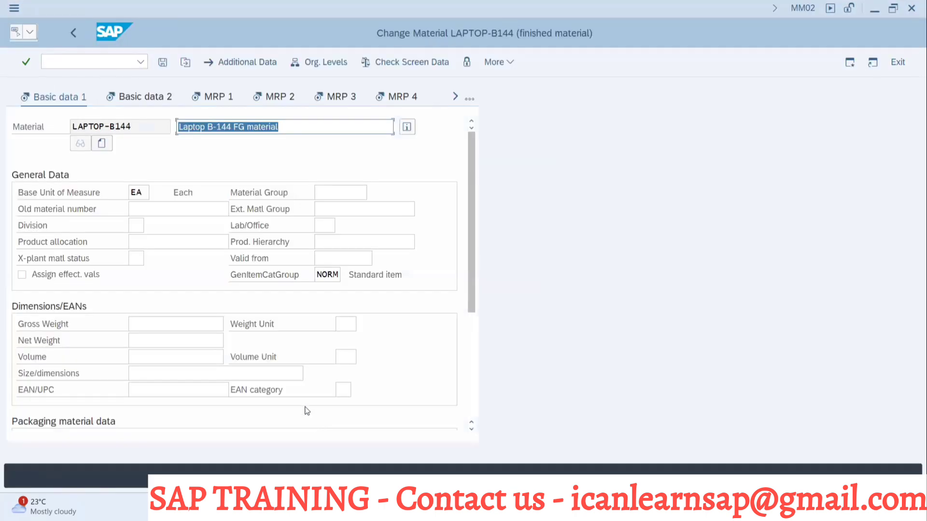
pyautogui.click(220, 99)
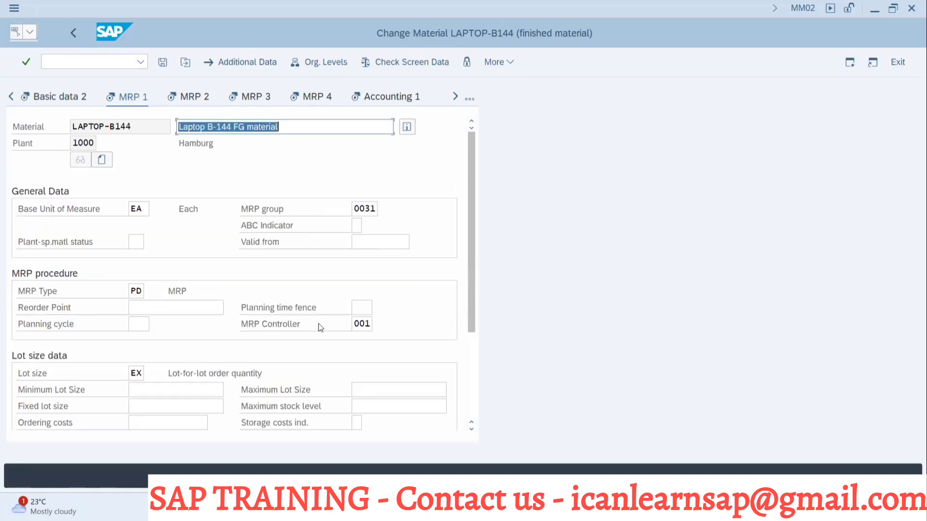
# Replace MRP Type PD with ND on the MRP 1 tab and save the material.
pyautogui.click(139, 292)
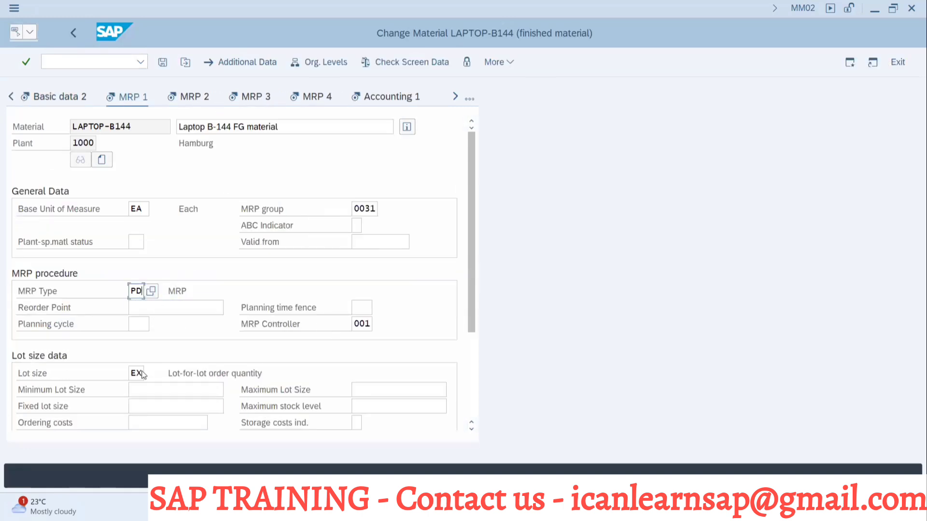
pyautogui.press('BackSpace')
pyautogui.press('BackSpace')
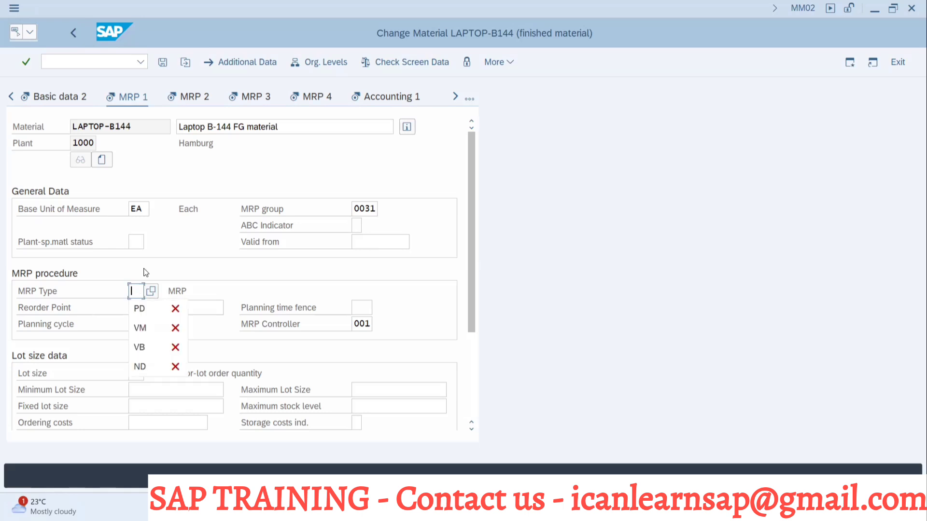
pyautogui.write('ND')
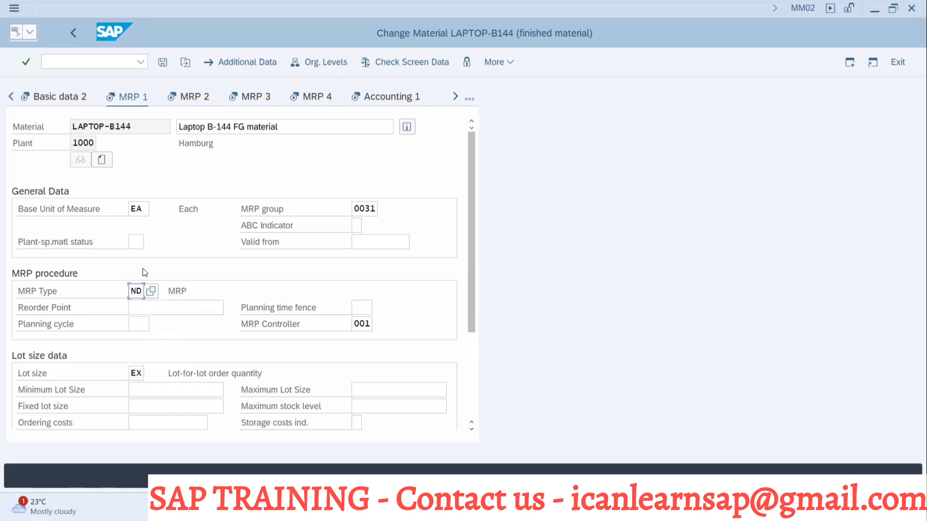
pyautogui.click(163, 62)
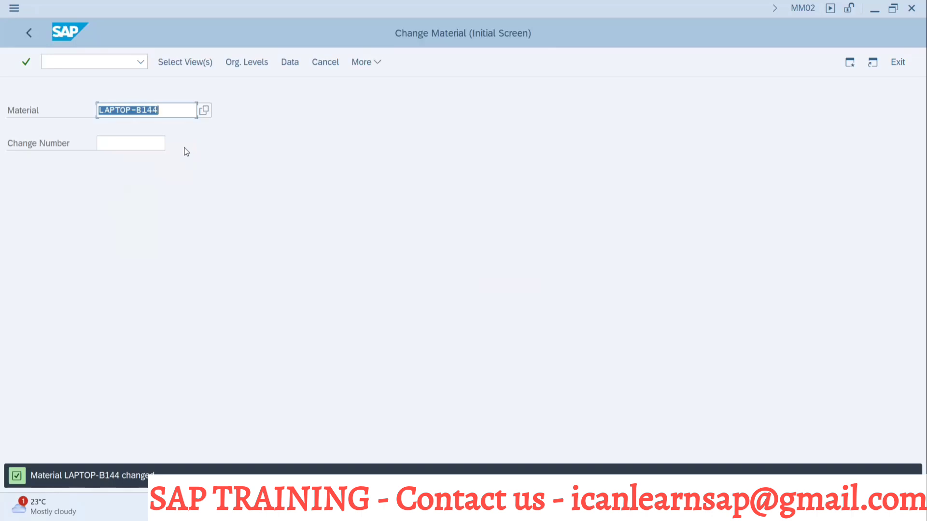
# Reopen LAPTOP-B144 at plant 1000 and display its change documents via Environment > Display Changes.
pyautogui.press('Return')
pyautogui.press('Return')
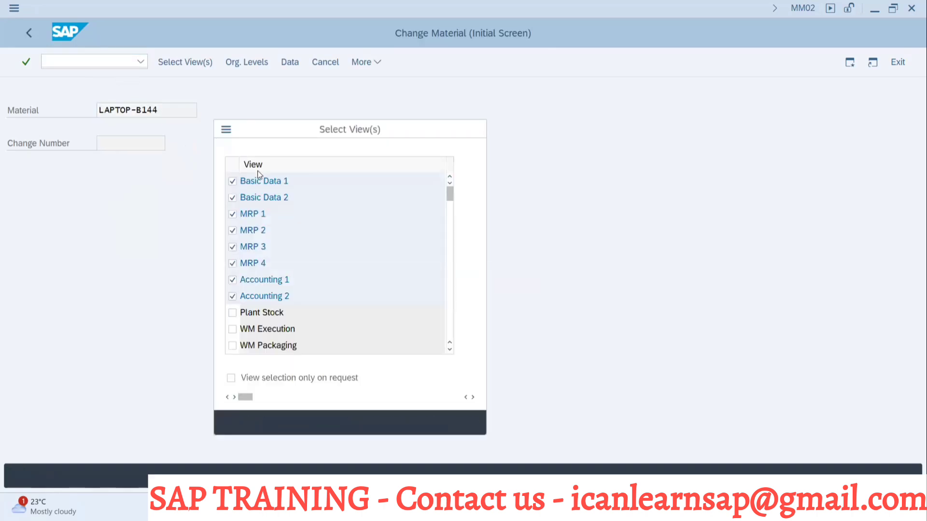
pyautogui.press('Return')
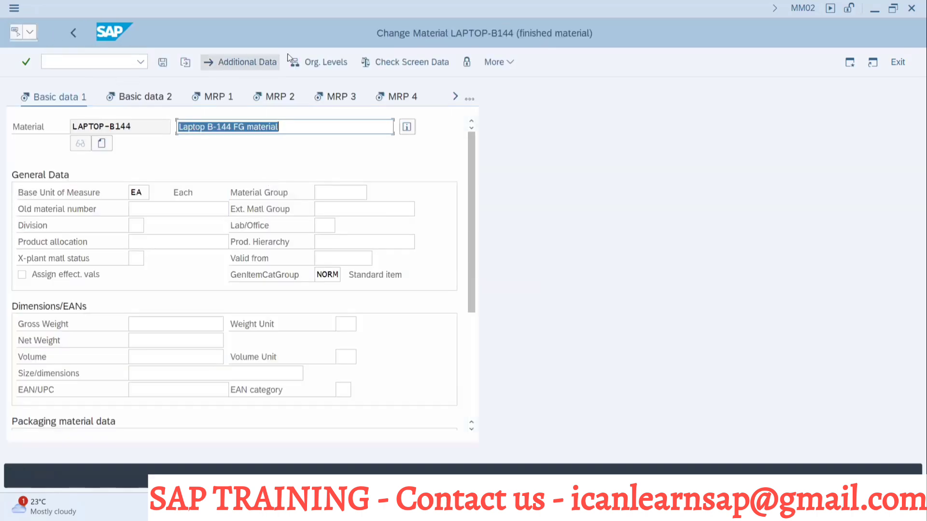
pyautogui.click(494, 61)
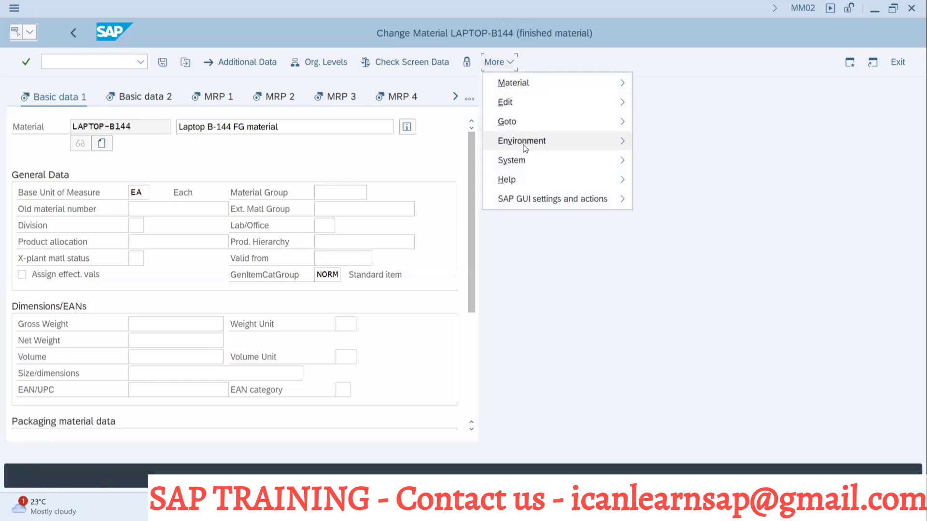
pyautogui.moveTo(526, 141)
pyautogui.click(647, 142)
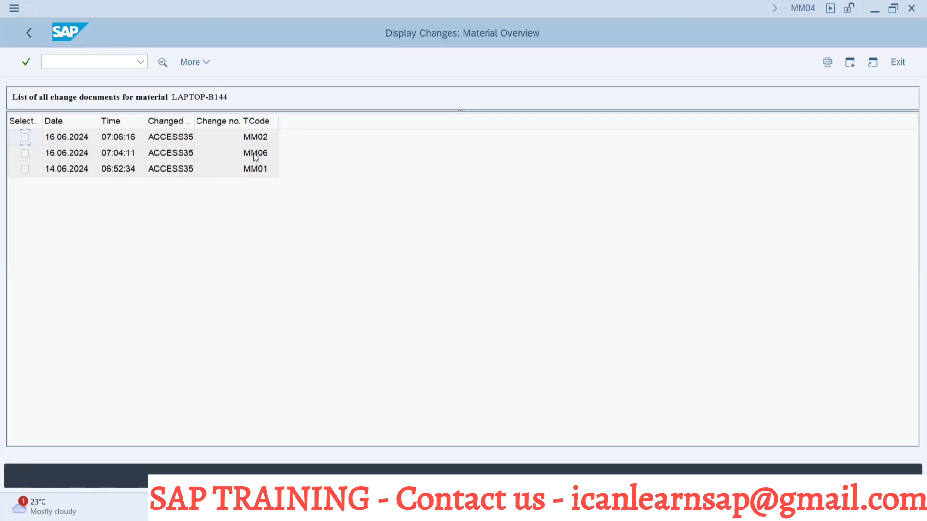
# View the MM06 deletion-flag and MM02 MRP Type change documents, returning to the list each time.
pyautogui.click(72, 159)
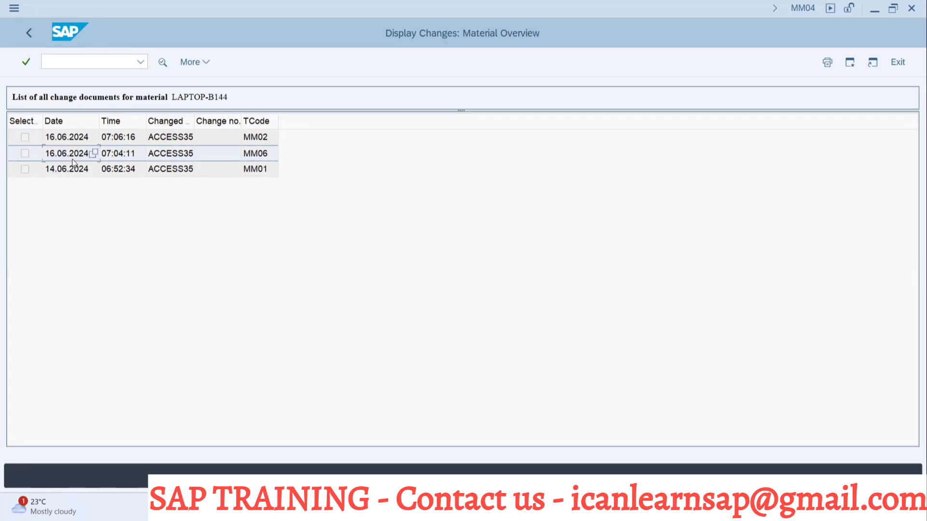
pyautogui.doubleClick(71, 160)
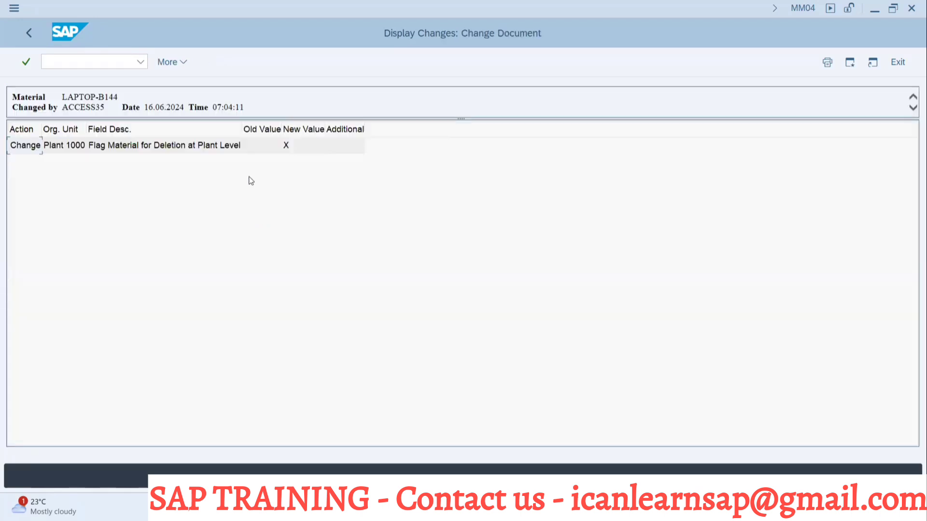
pyautogui.click(29, 33)
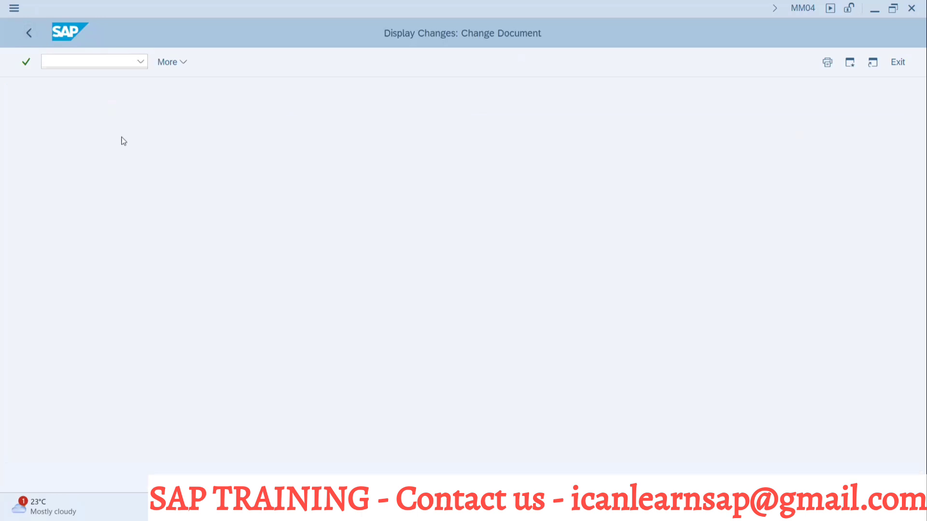
pyautogui.doubleClick(74, 139)
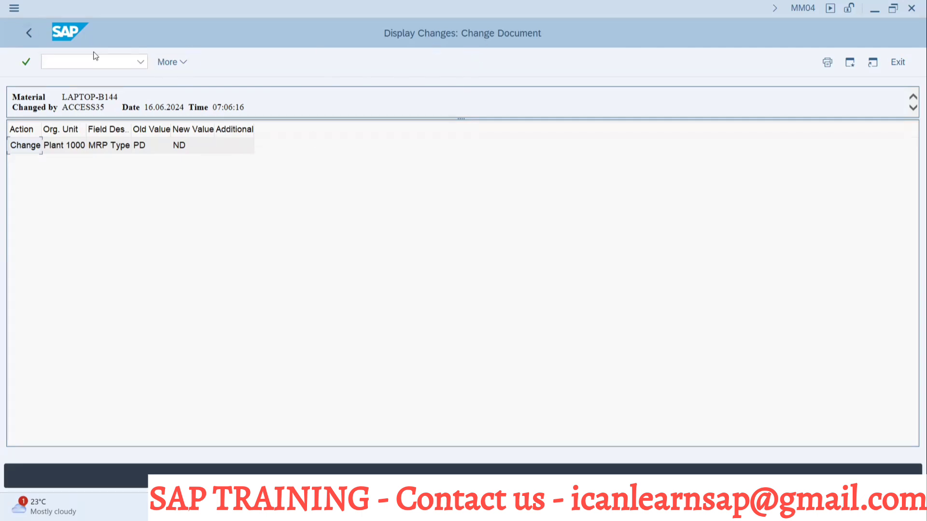
pyautogui.click(29, 33)
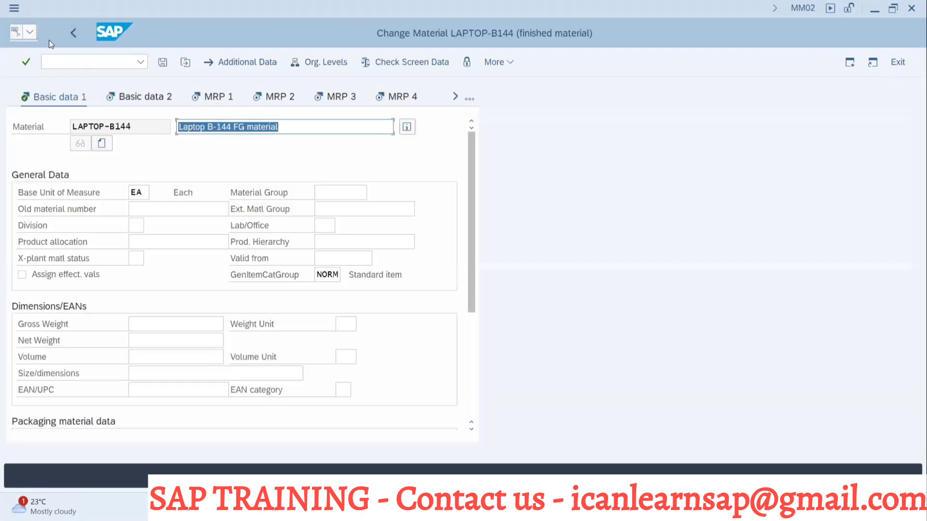
# Reopen the change documents list and view the MM02 entry showing MRP Type PD changed to ND.
pyautogui.click(495, 61)
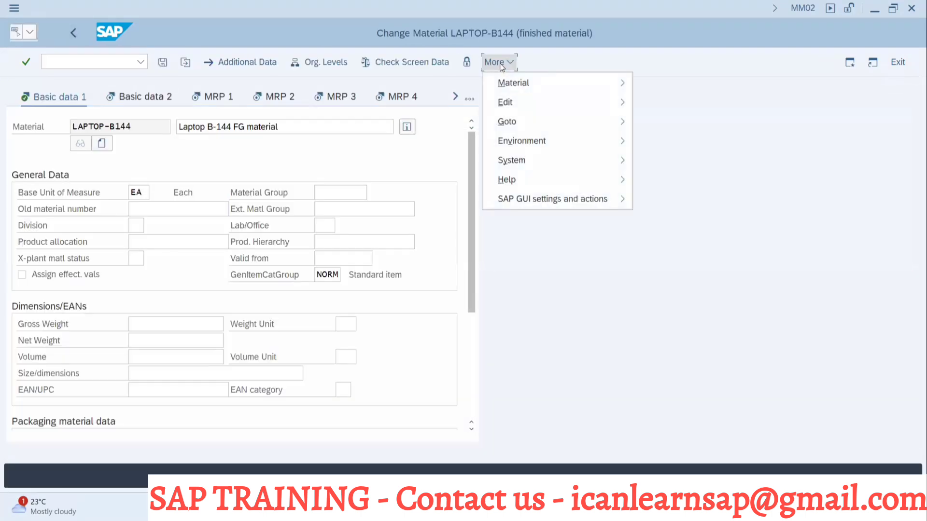
pyautogui.moveTo(523, 143)
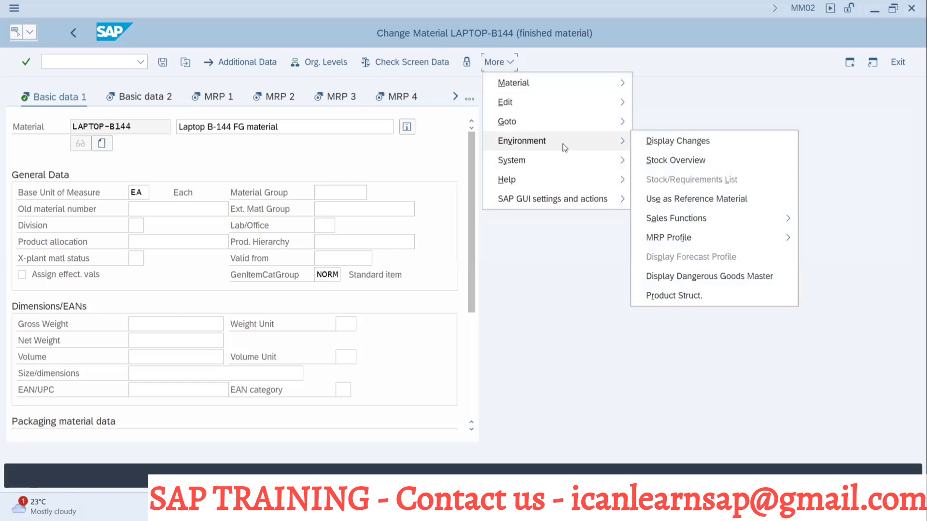
pyautogui.click(662, 143)
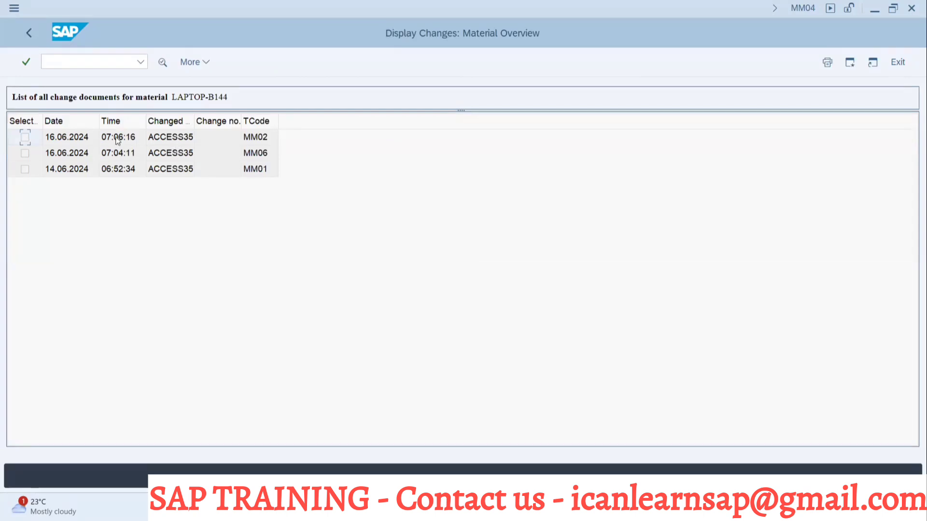
pyautogui.doubleClick(263, 138)
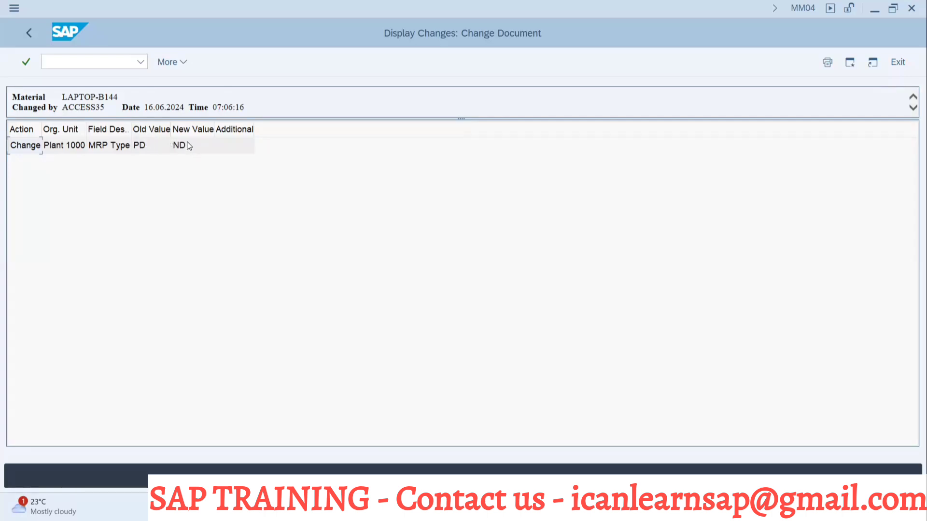
pyautogui.click(29, 32)
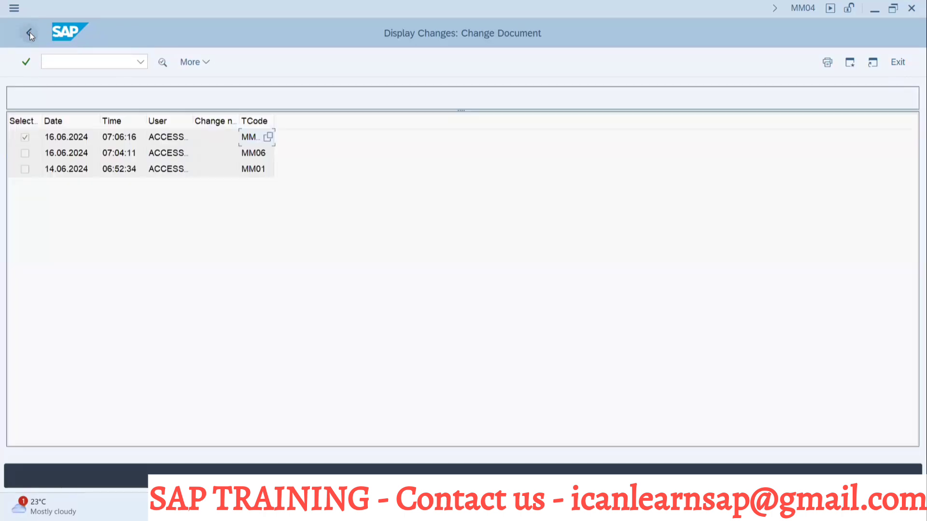
# Exit LAPTOP-B144 to the Change Material initial screen, answering Yes to the save prompt.
pyautogui.click(30, 32)
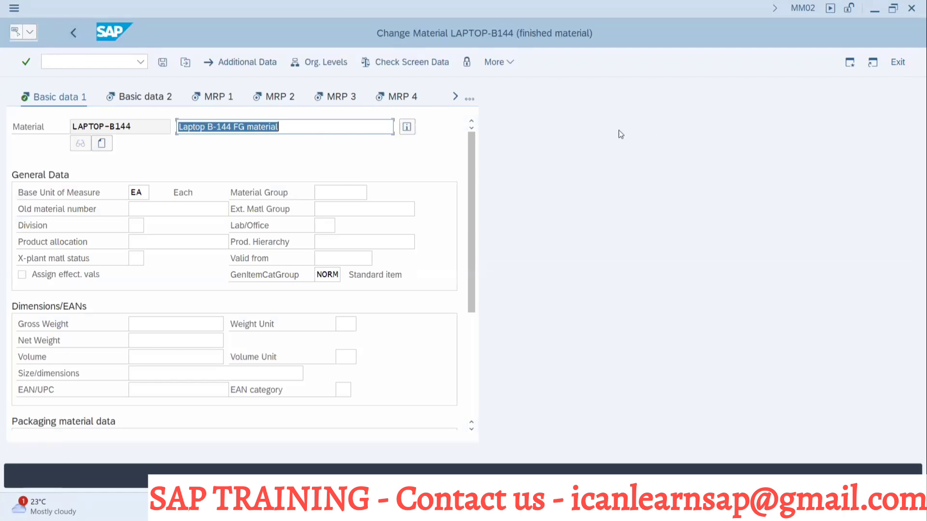
pyautogui.click(72, 32)
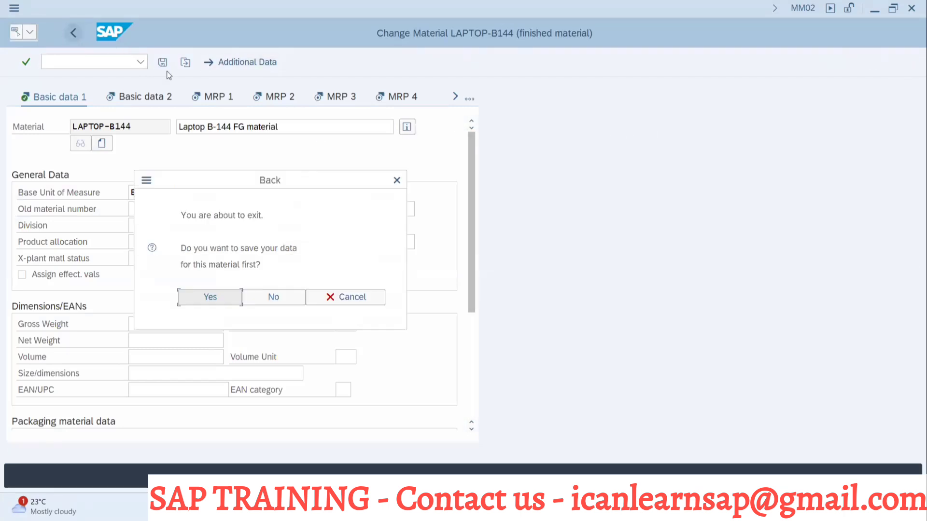
pyautogui.click(231, 296)
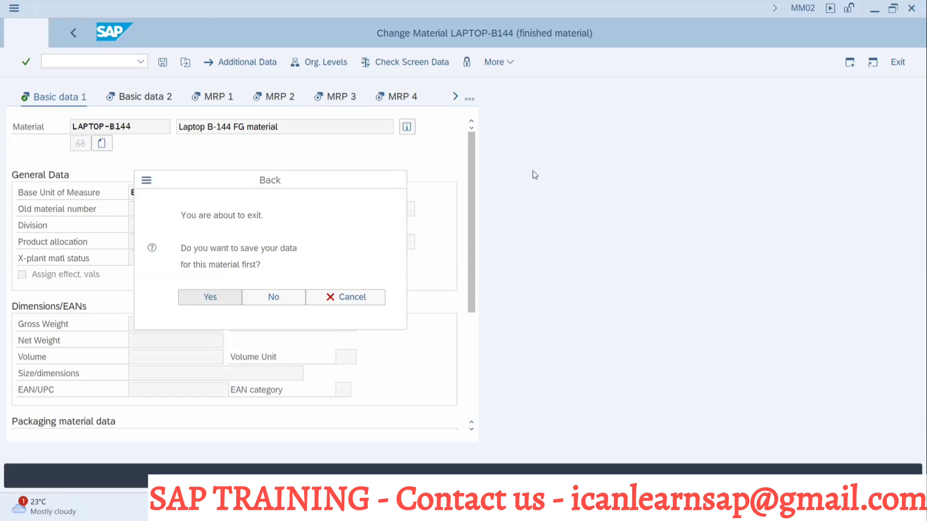
pyautogui.hotkey('alt', 'Tab')
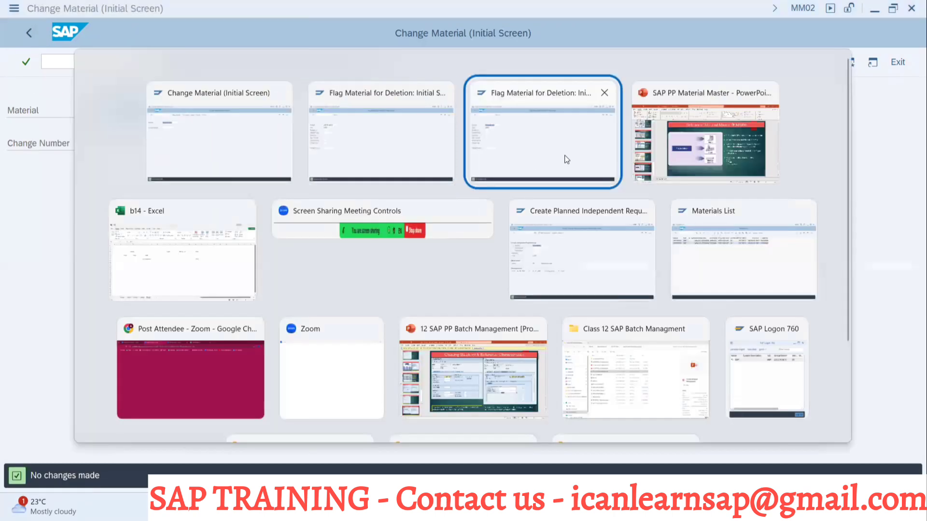
# Bring the 'SAP PP Material Master' deck forward on slide 21, 'Deletion of Material Master → MM06'.
pyautogui.click(664, 113)
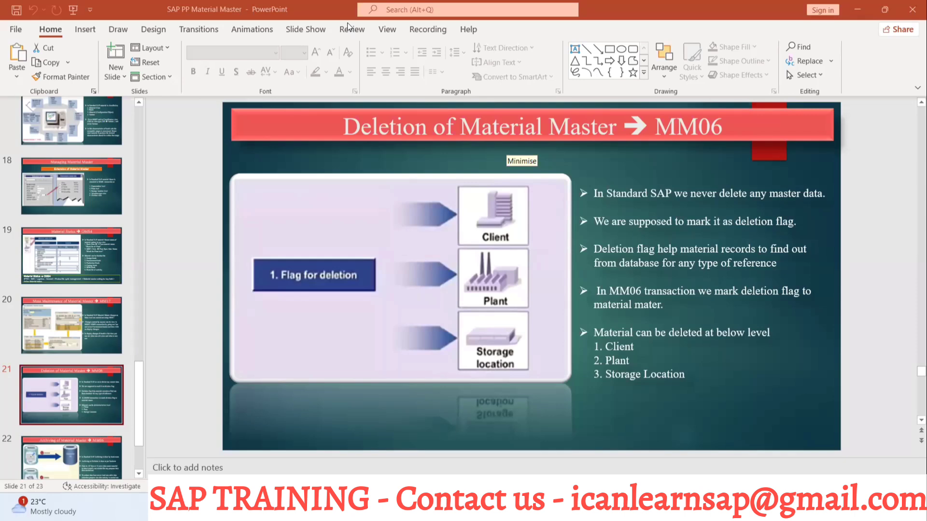
pyautogui.hotkey('alt', 'Tab')
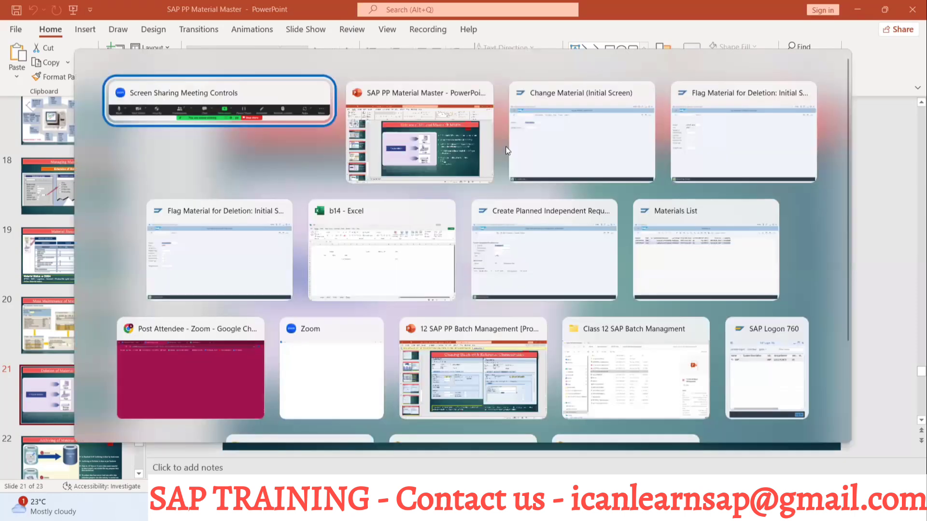
pyautogui.hotkey('alt', 'Tab')
pyautogui.hotkey('alt', 'Tab')
pyautogui.hotkey('alt', 'shift', 'Tab')
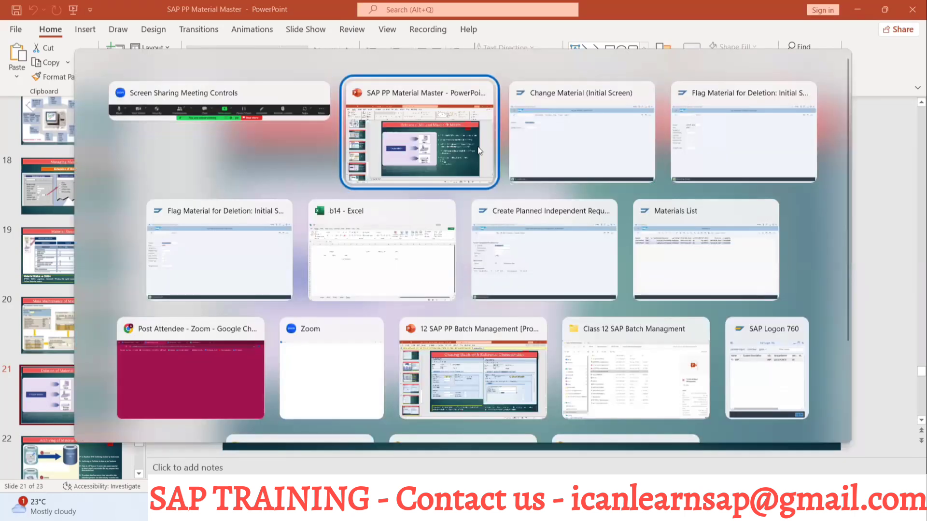